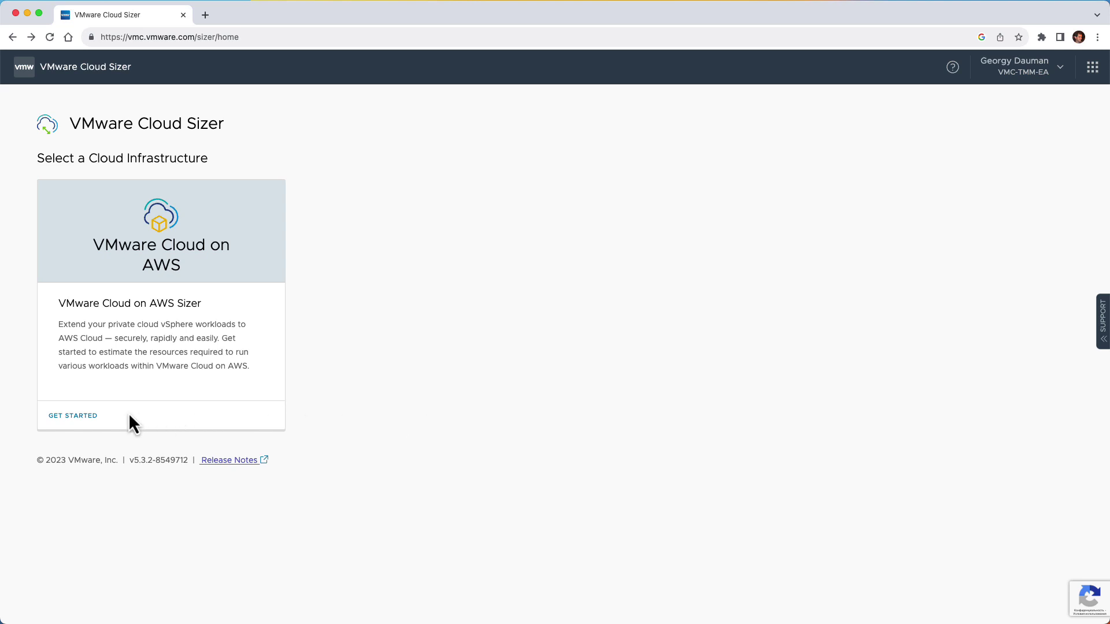
# Start a Quick Sizer project for VMware Cloud on AWS and enter 100 VMs for the General Purpose workload.
pyautogui.click(95, 416)
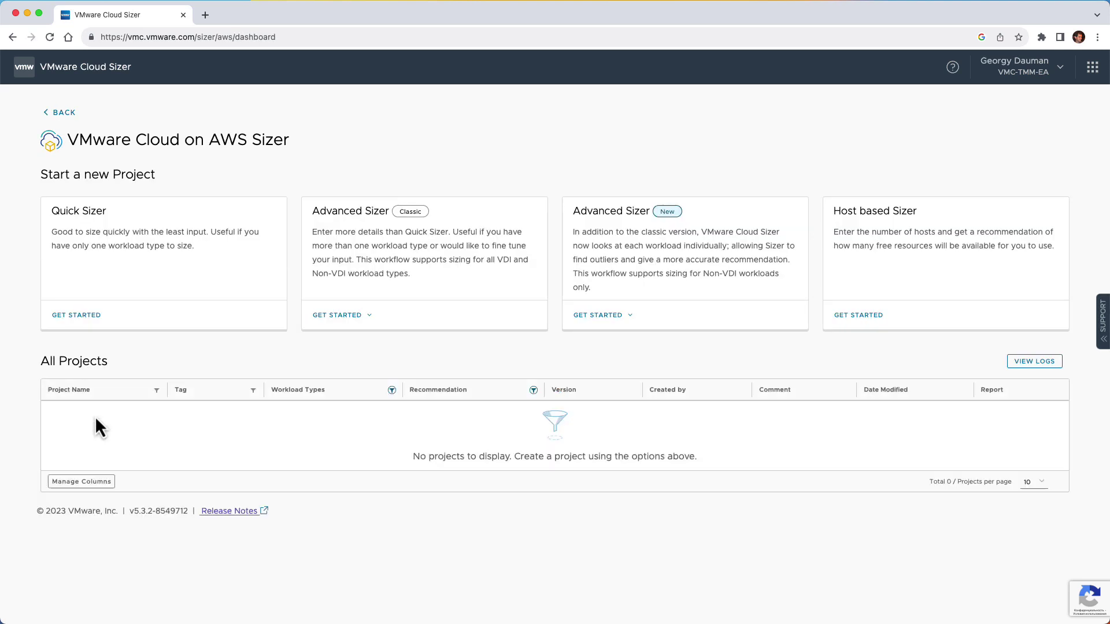
pyautogui.click(90, 323)
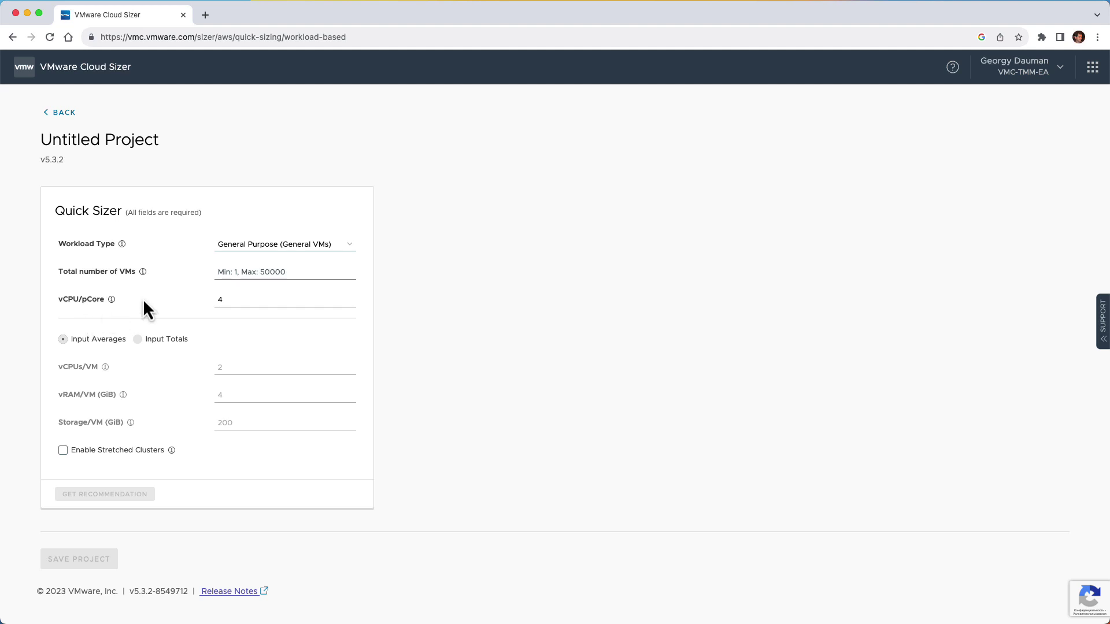
pyautogui.click(329, 246)
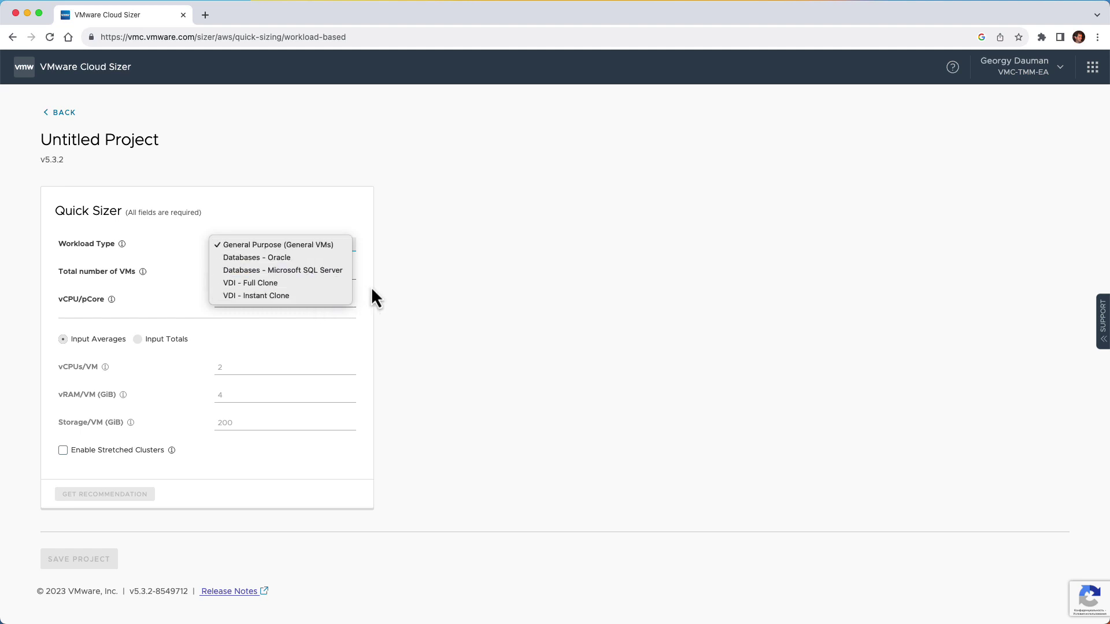
pyautogui.click(371, 288)
pyautogui.click(317, 271)
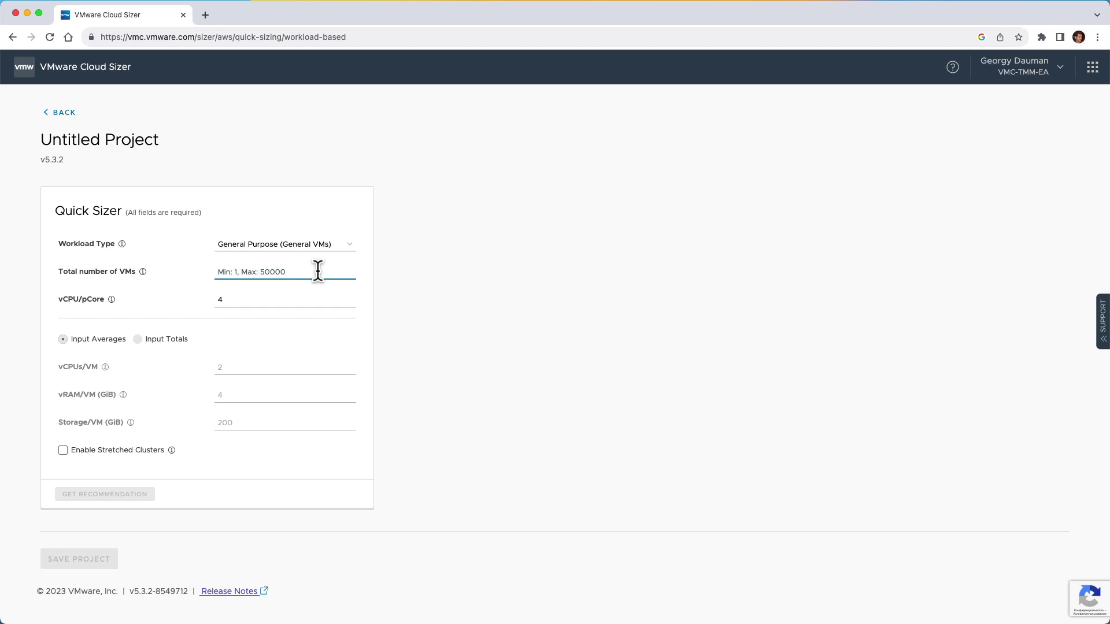
pyautogui.write('100')
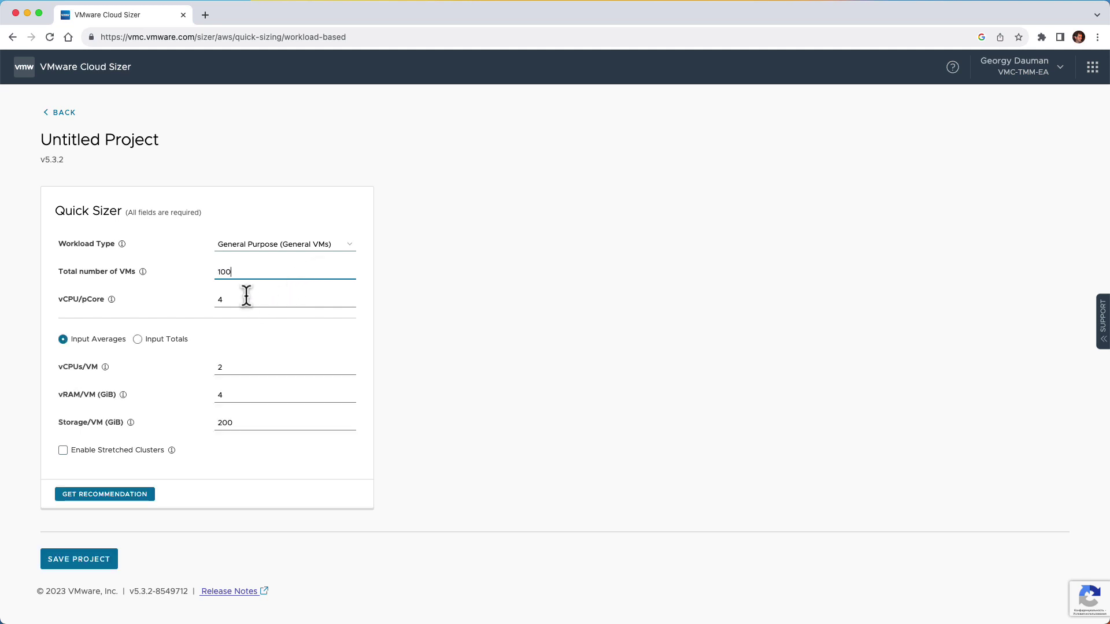
# Compare the averages and totals input modes, keep Input Averages, and get the sizing recommendation.
pyautogui.click(246, 296)
pyautogui.click(246, 362)
pyautogui.click(251, 404)
pyautogui.click(249, 433)
pyautogui.click(155, 342)
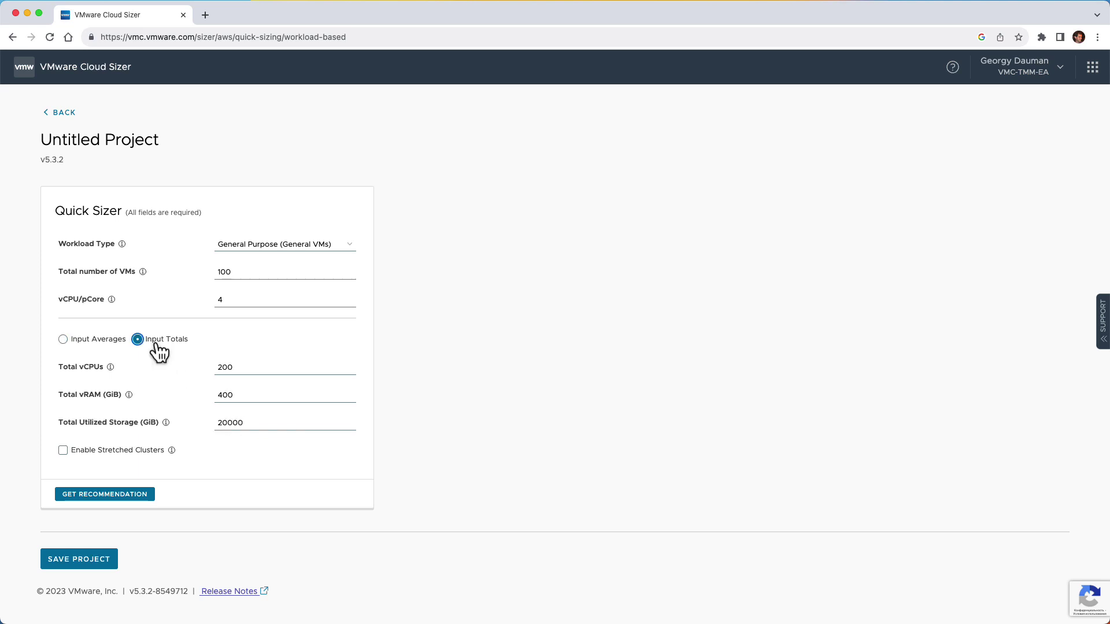
pyautogui.click(96, 339)
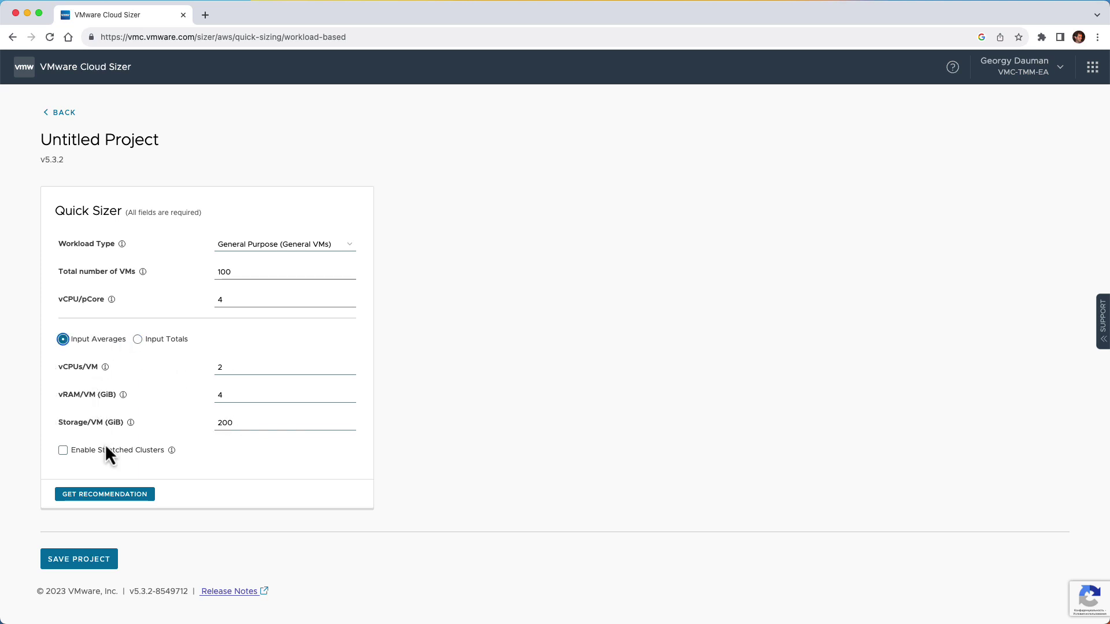
pyautogui.click(115, 496)
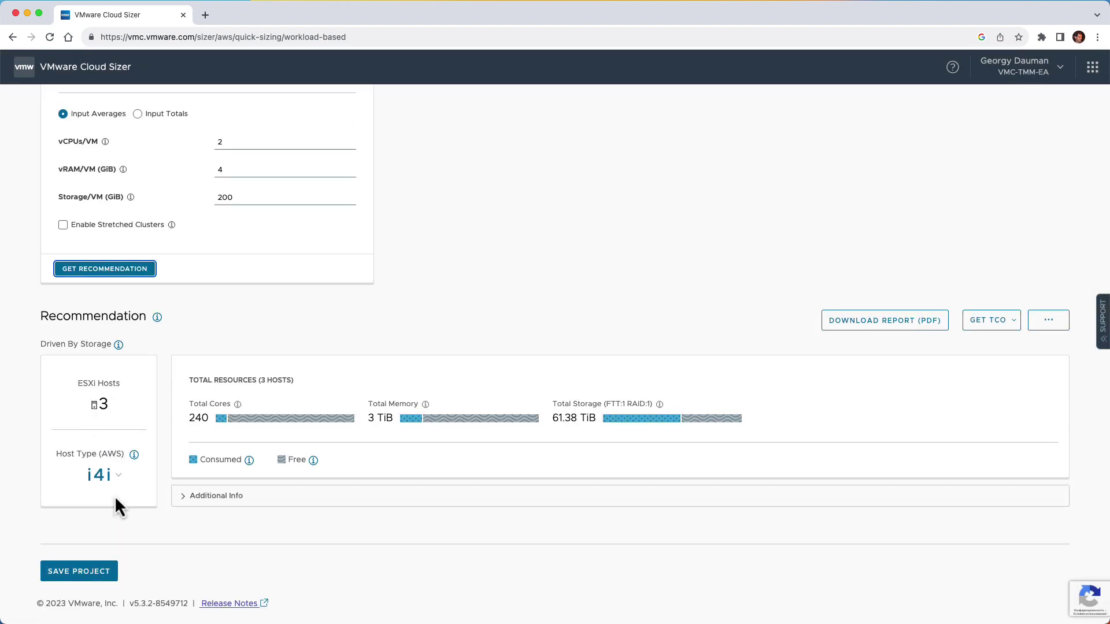
# Check the alternative AWS host types, then enable stretched clusters and recalculate the recommendation.
pyautogui.click(116, 495)
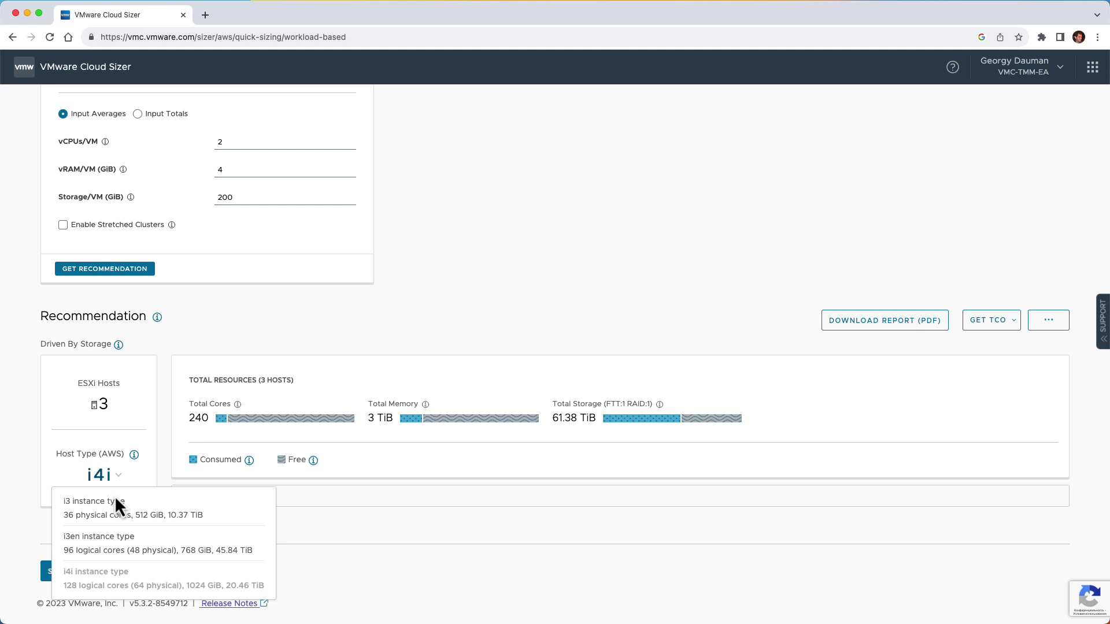
pyautogui.click(116, 500)
pyautogui.click(87, 227)
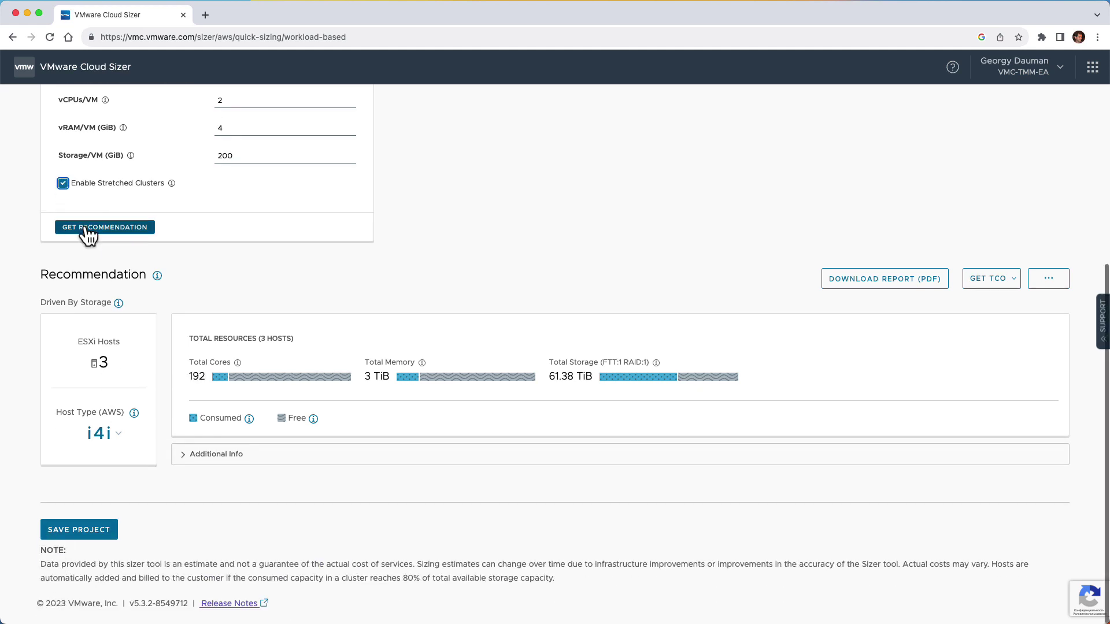
pyautogui.click(85, 229)
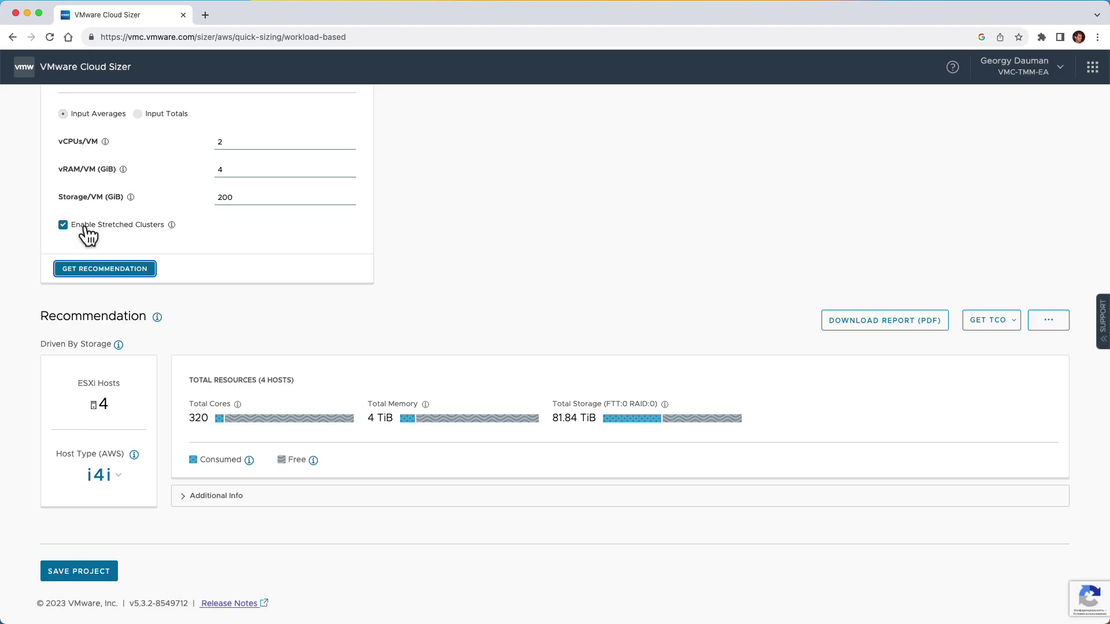
# Examine the recommendation's additional information: resources breakdown, SDDC and cluster, headroom and vSAN policy, and sizing assumptions.
pyautogui.click(182, 504)
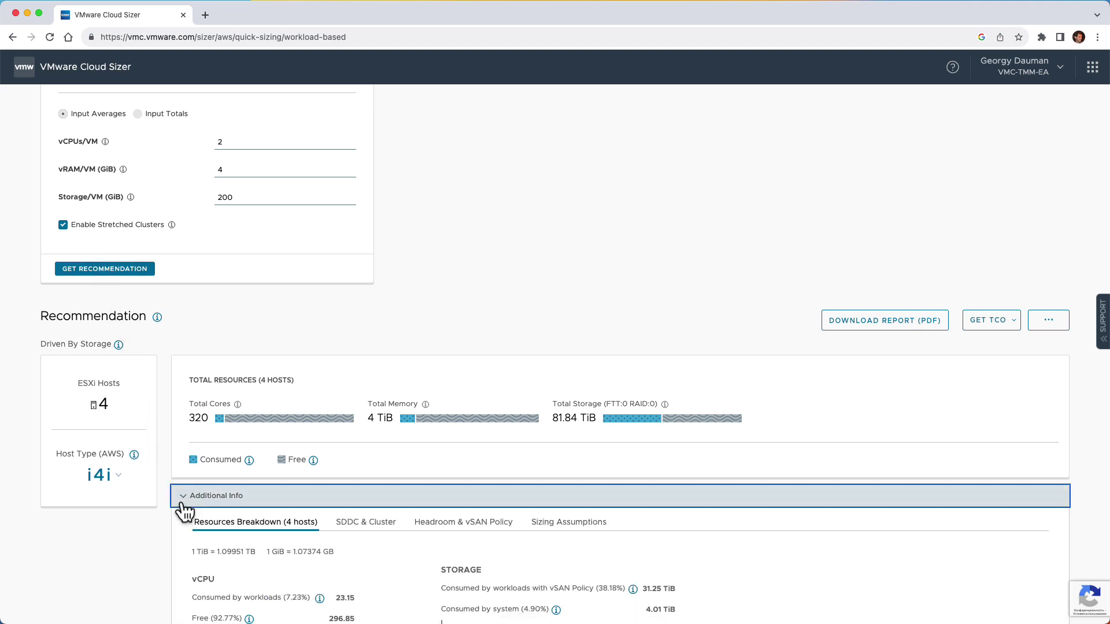
pyautogui.scroll(-5, 183, 504)
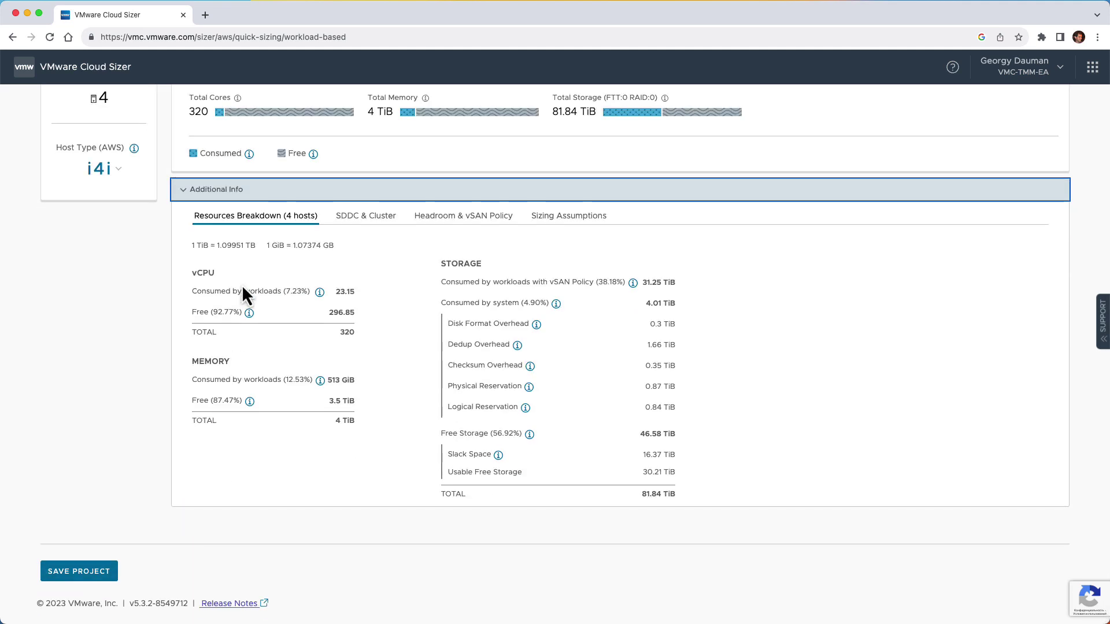
pyautogui.click(373, 217)
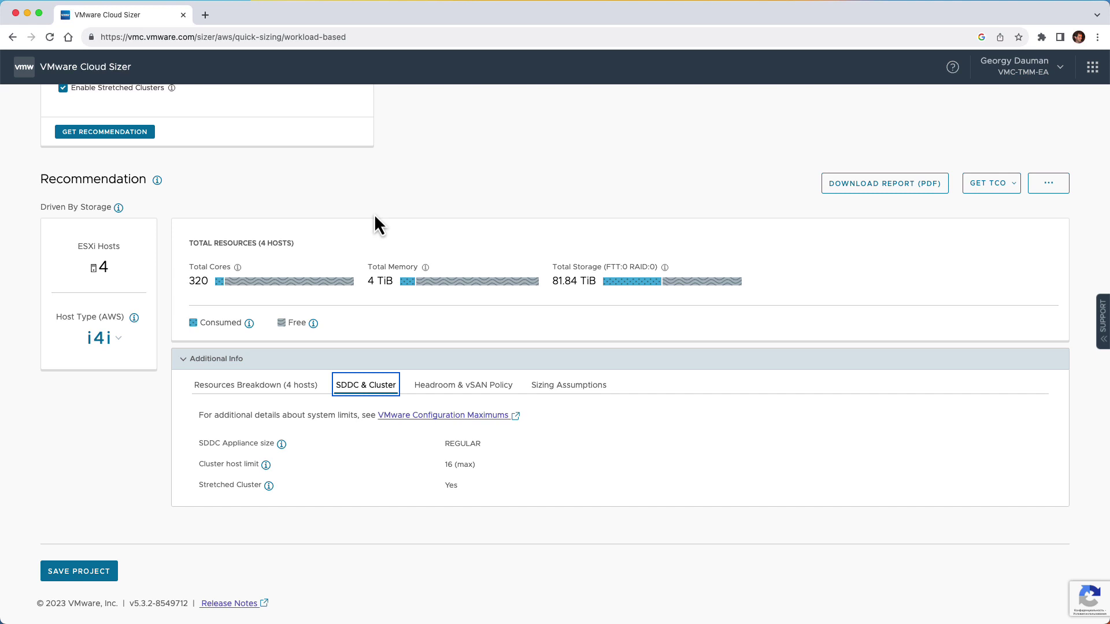
pyautogui.click(434, 386)
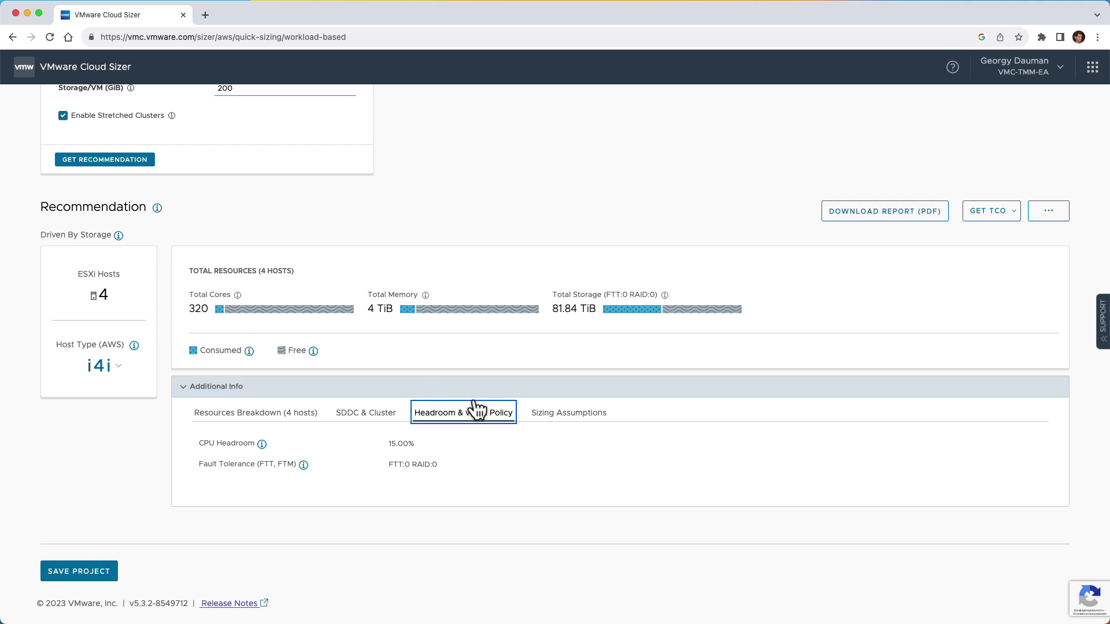
pyautogui.click(543, 418)
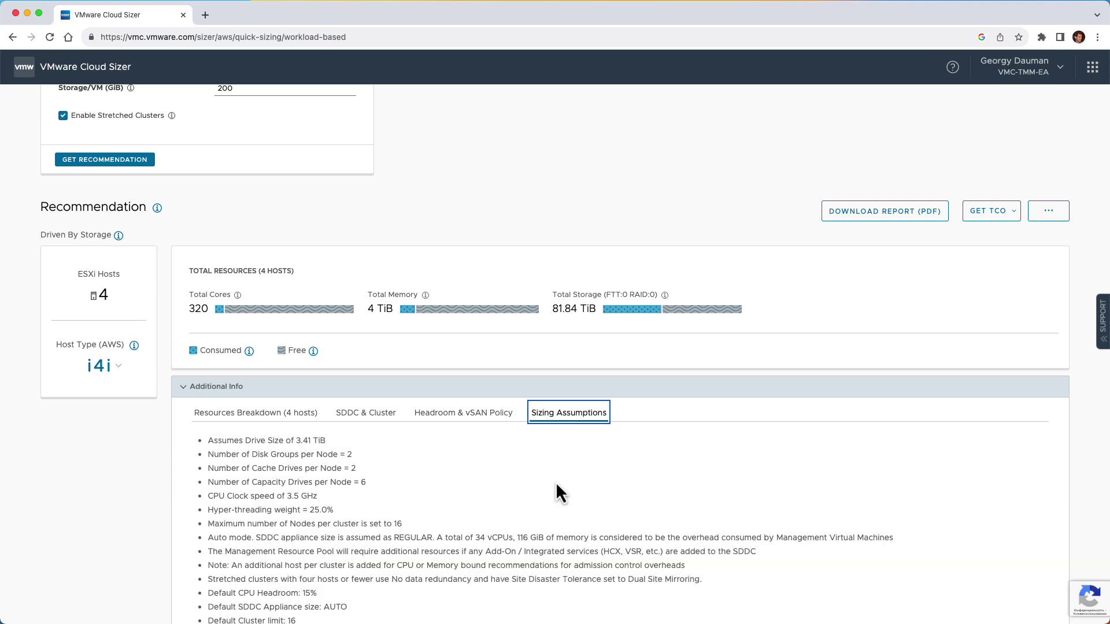
pyautogui.scroll(-5, 556, 484)
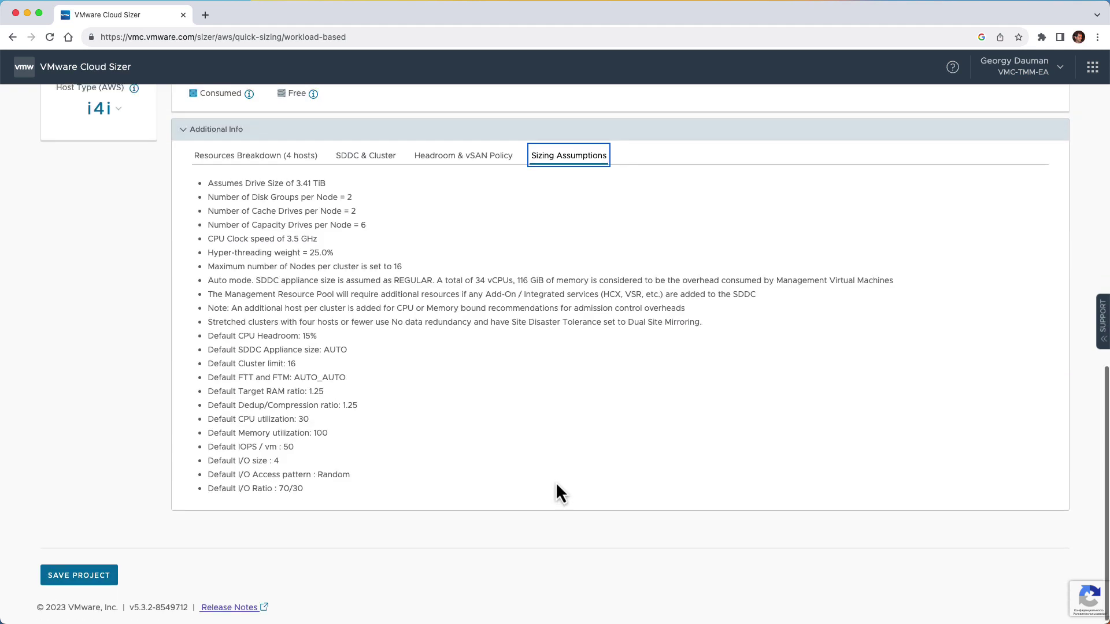
pyautogui.scroll(10, 556, 482)
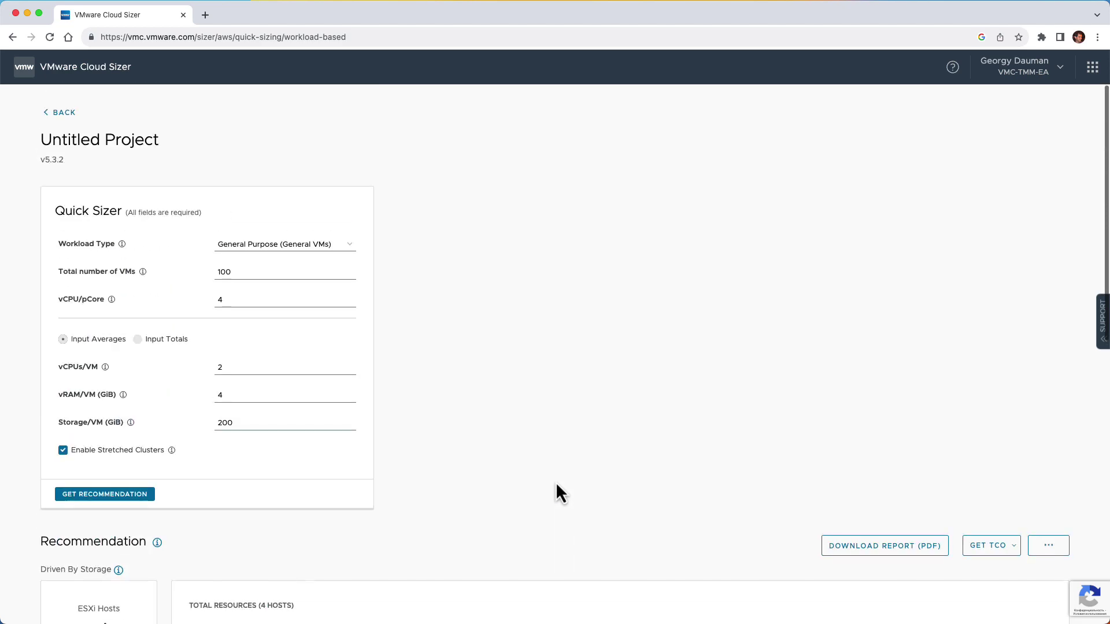
# Download the recommendation report as a PDF to the Downloads folder, read through it and close it.
pyautogui.click(879, 553)
pyautogui.scroll(-8, 880, 553)
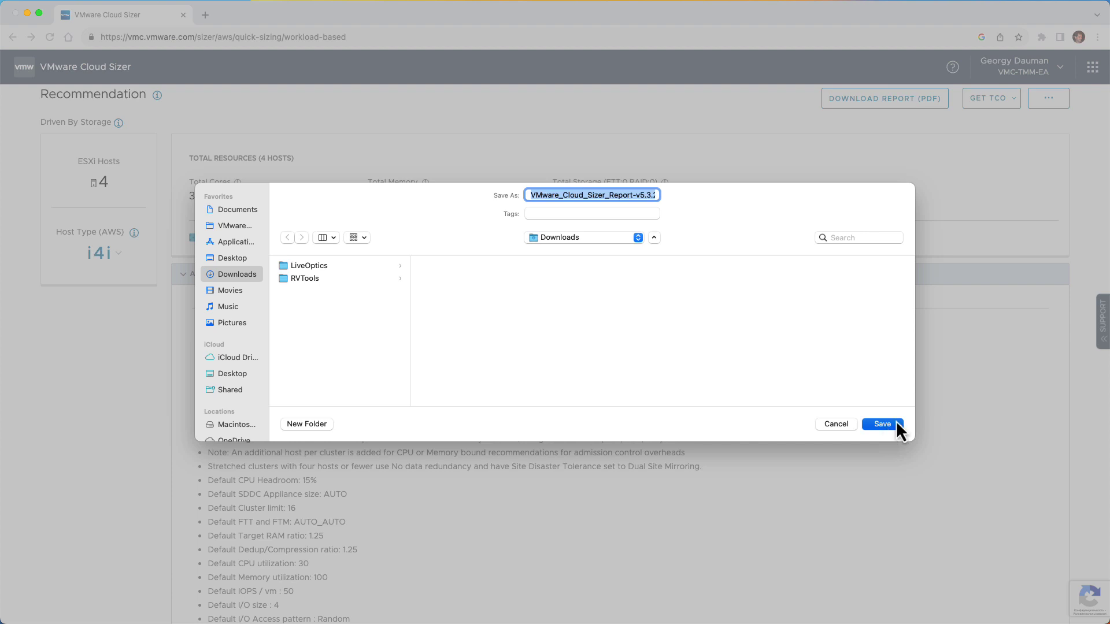
pyautogui.click(882, 425)
pyautogui.click(1033, 85)
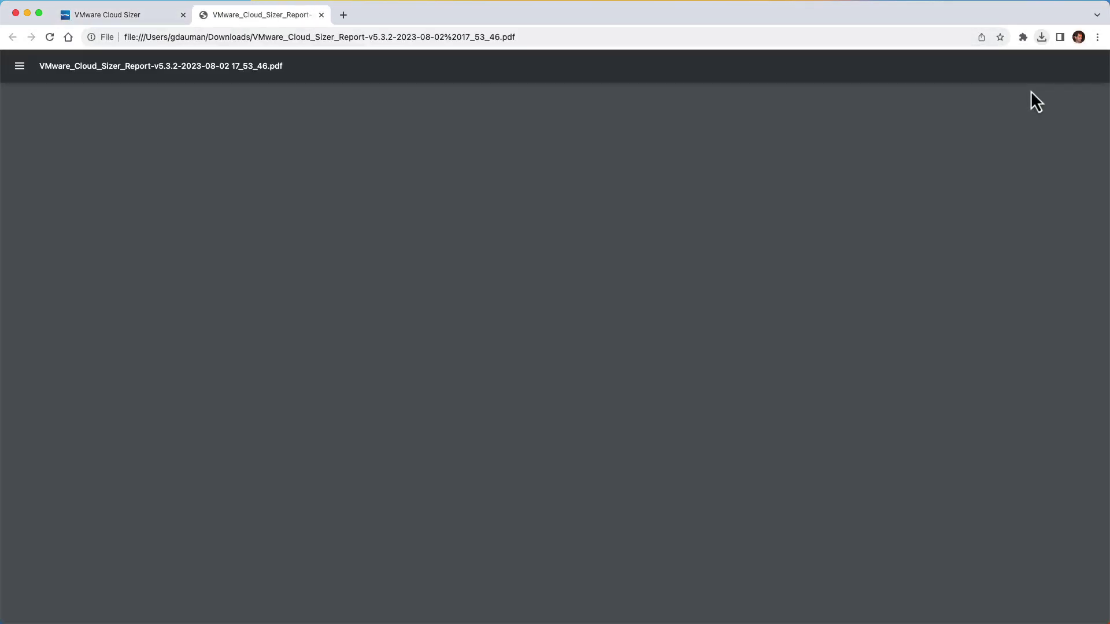
pyautogui.scroll(-10, 937, 90)
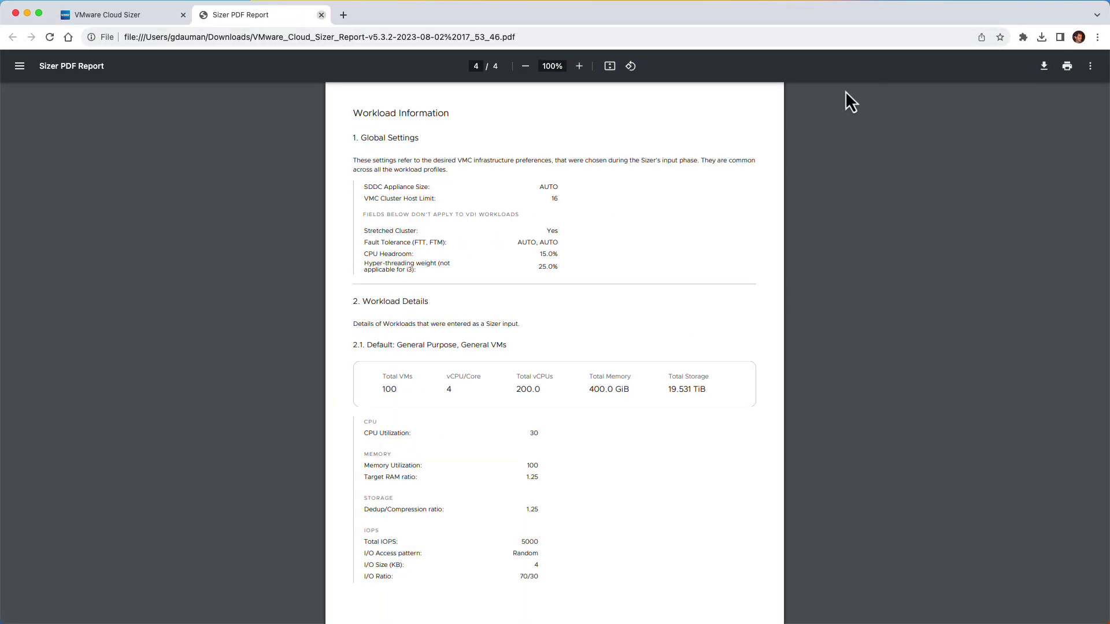
pyautogui.click(322, 15)
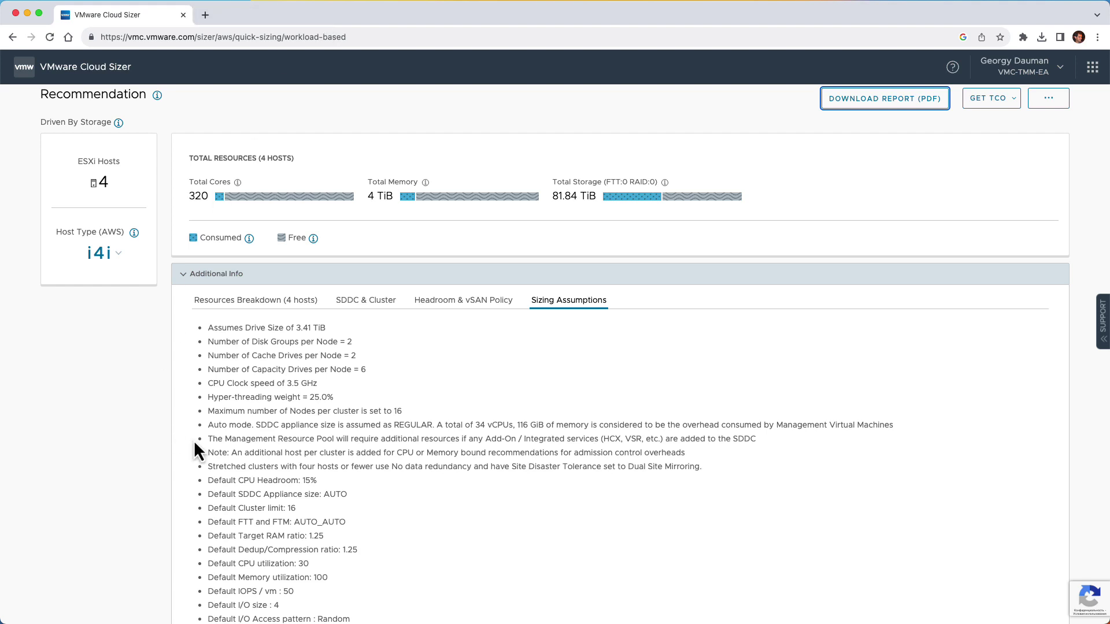
# Save the project as "Quick Sizer Demo" with VMware as the customer name.
pyautogui.scroll(-3, 193, 439)
pyautogui.click(72, 573)
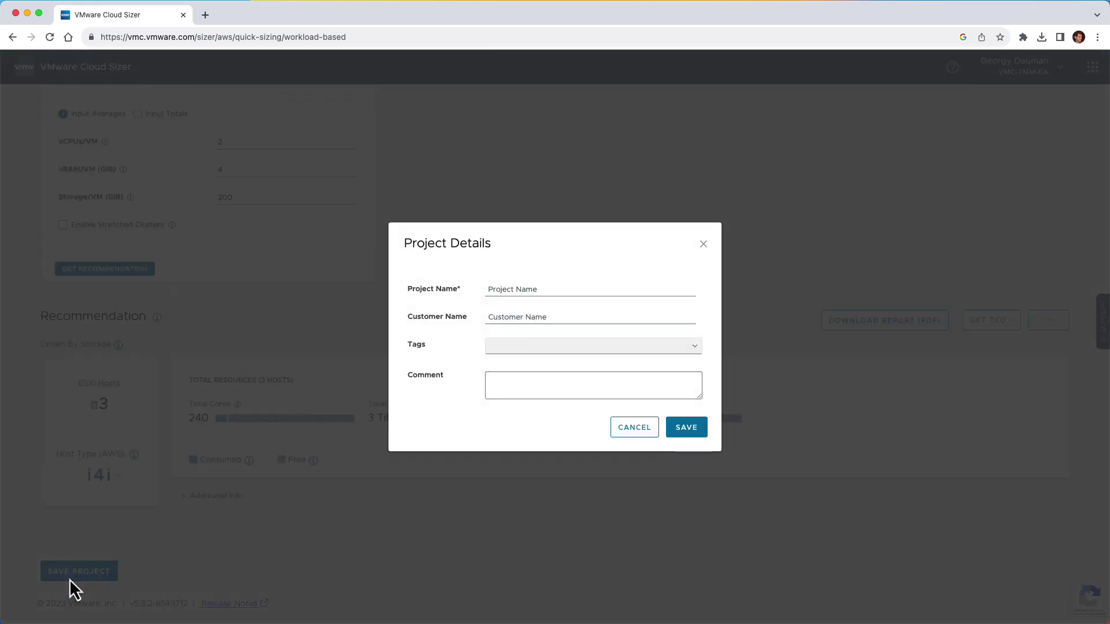
pyautogui.click(564, 289)
pyautogui.write('Quick Sizer Demo')
pyautogui.press('Tab')
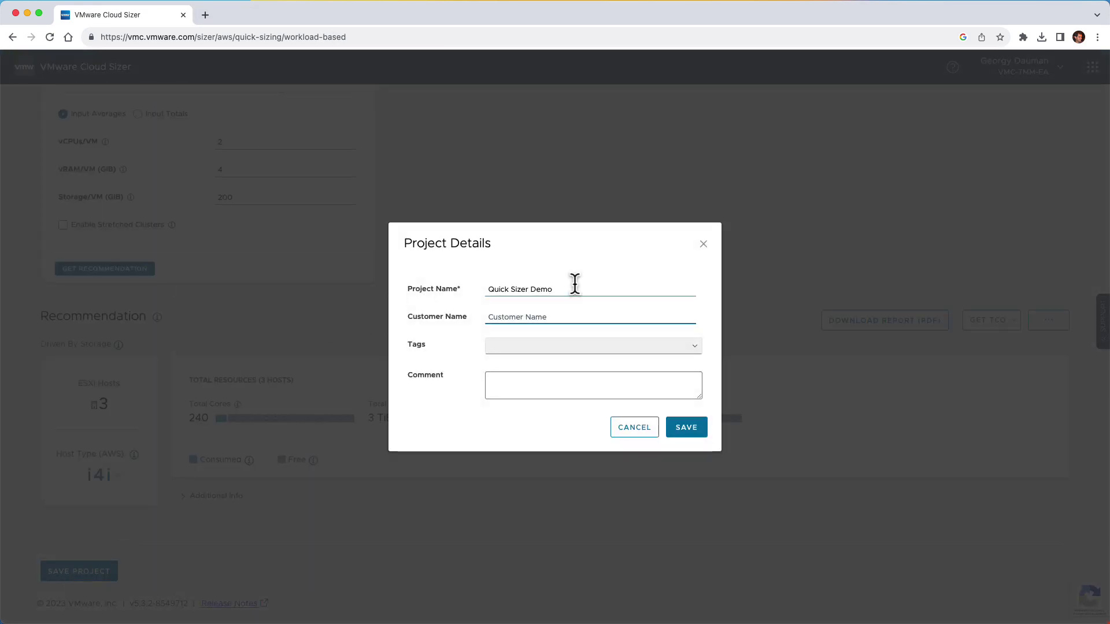
pyautogui.write('VMware')
pyautogui.click(685, 434)
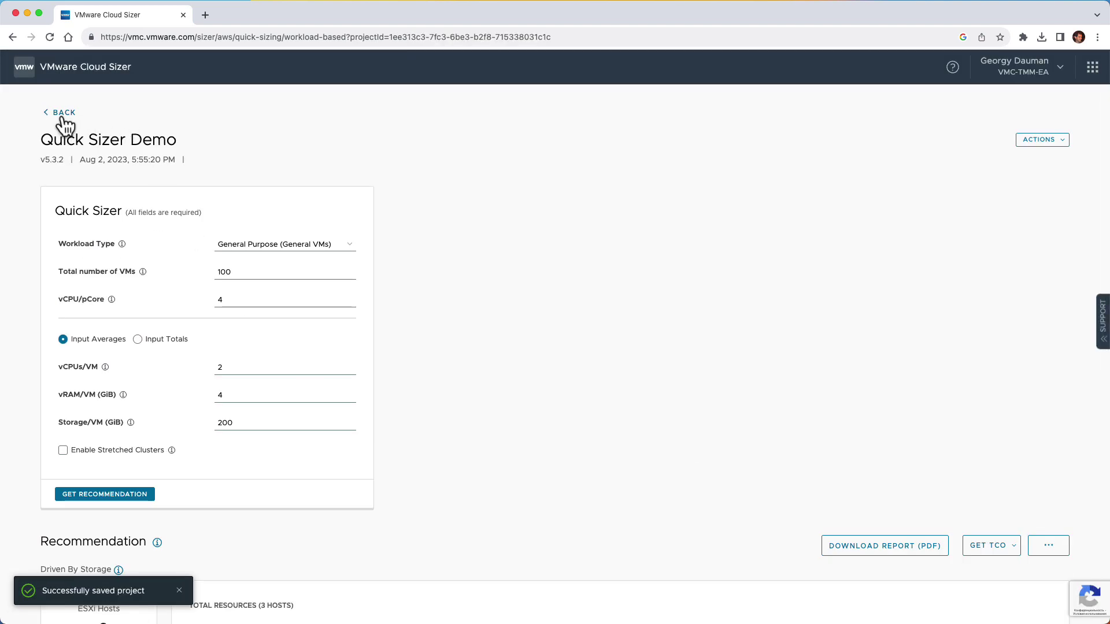
# Return to the sizer dashboard, start a Host based Sizer sizing and set the hosts needed to 4.
pyautogui.click(61, 115)
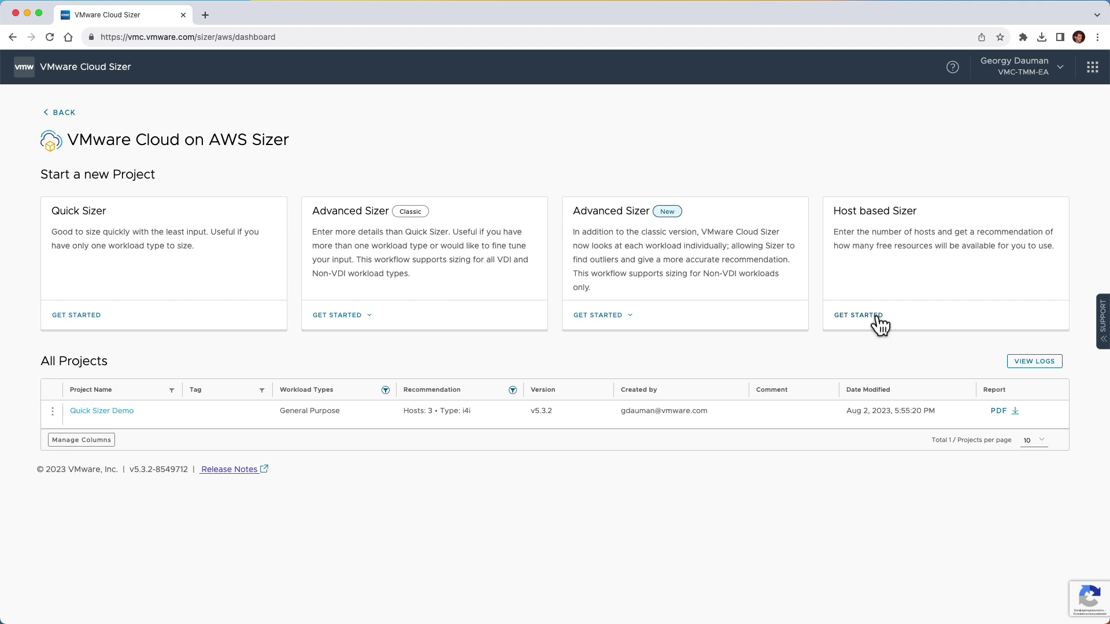
pyautogui.click(859, 315)
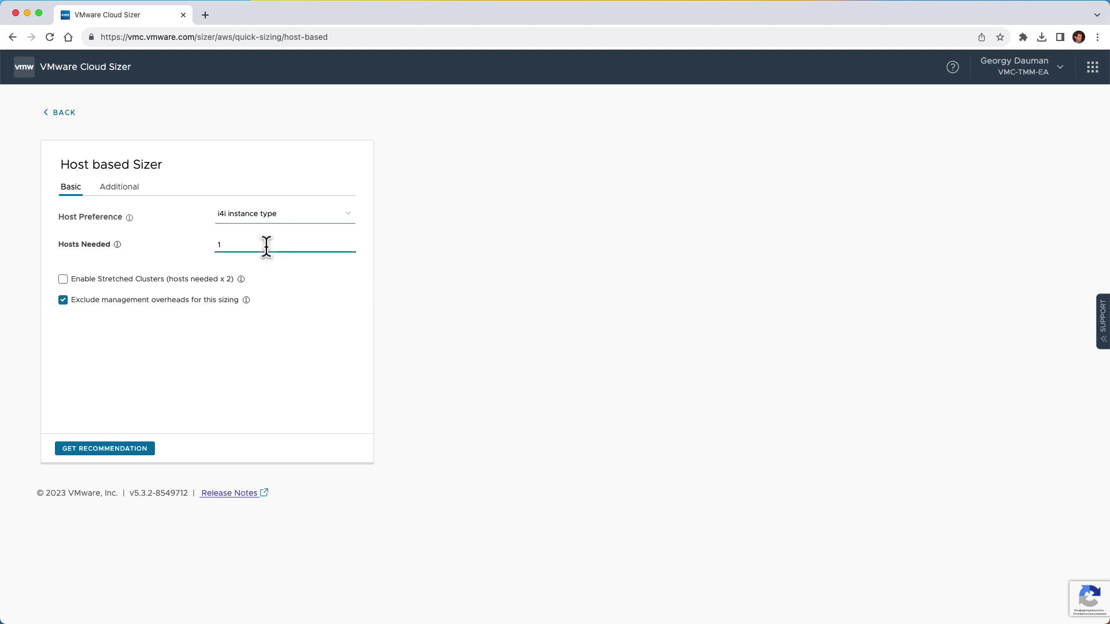
pyautogui.press('BackSpace')
pyautogui.write('4')
# Review the additional host sizing settings: hyper-threading weight, vCPU/pCore, target RAM ratio, storage efficiency and fault tolerance.
pyautogui.click(110, 197)
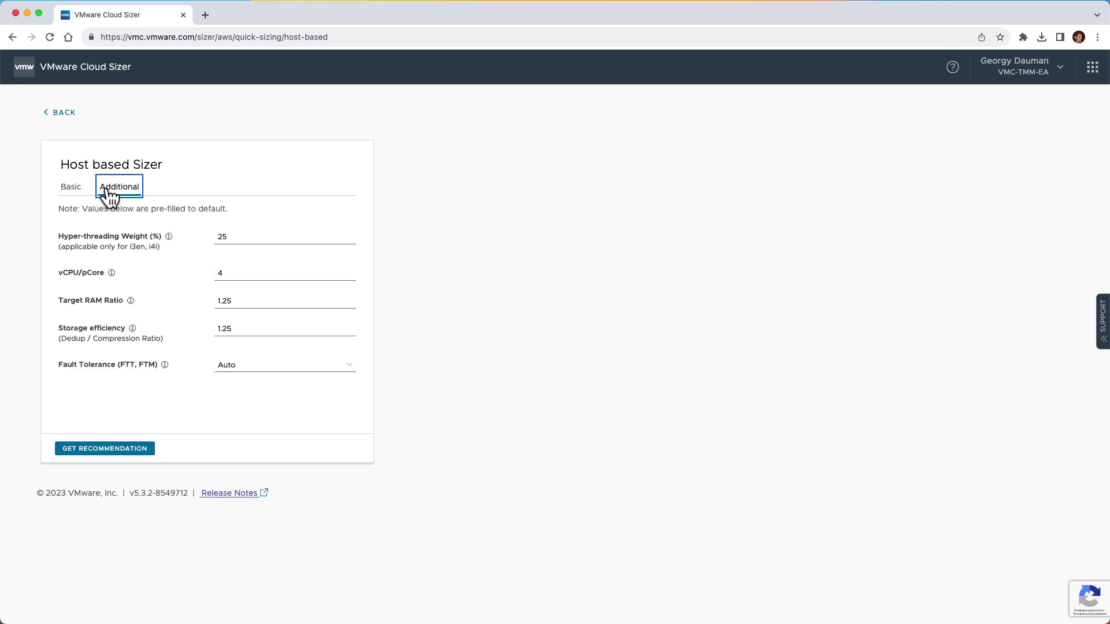
pyautogui.click(243, 239)
pyautogui.click(254, 271)
pyautogui.click(261, 297)
pyautogui.click(264, 327)
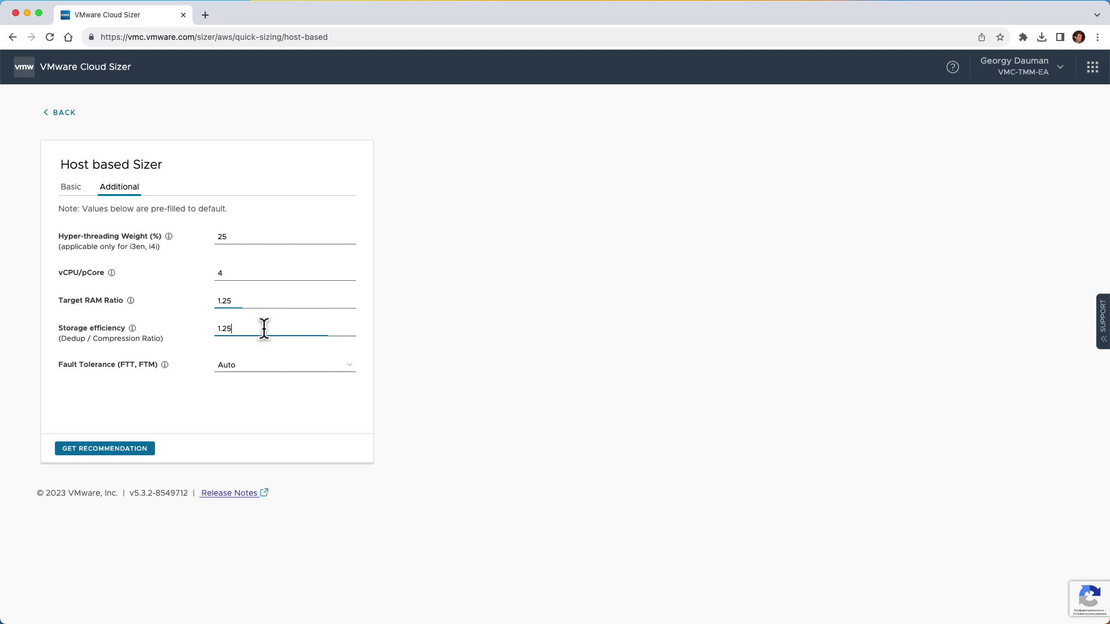
pyautogui.click(273, 371)
pyautogui.click(72, 191)
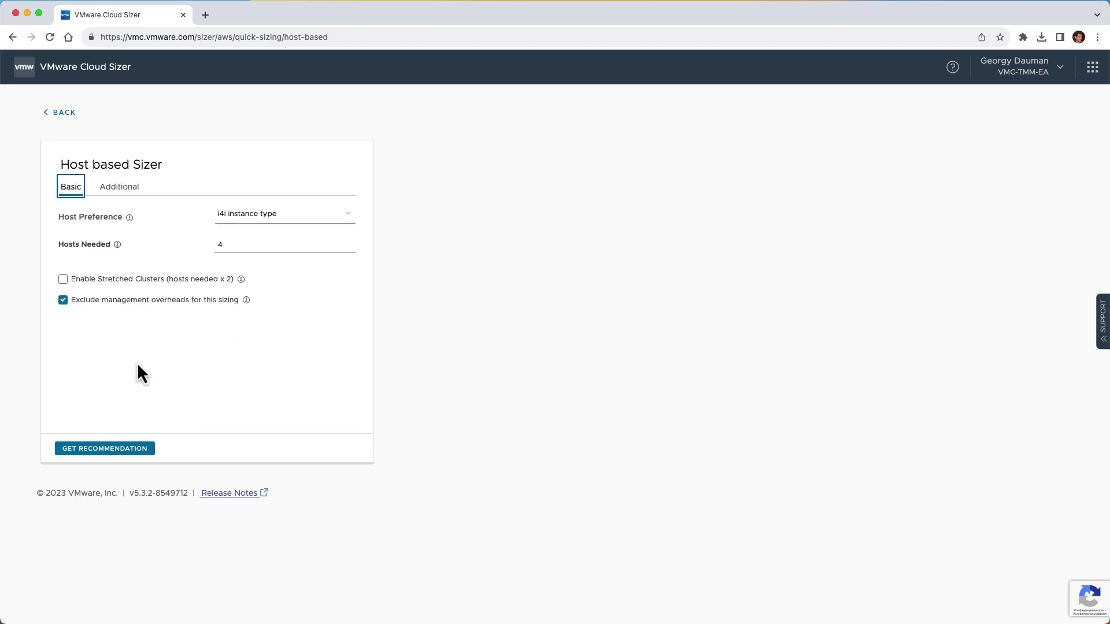
# Get the host-based recommendation and expand its assumptions.
pyautogui.click(96, 454)
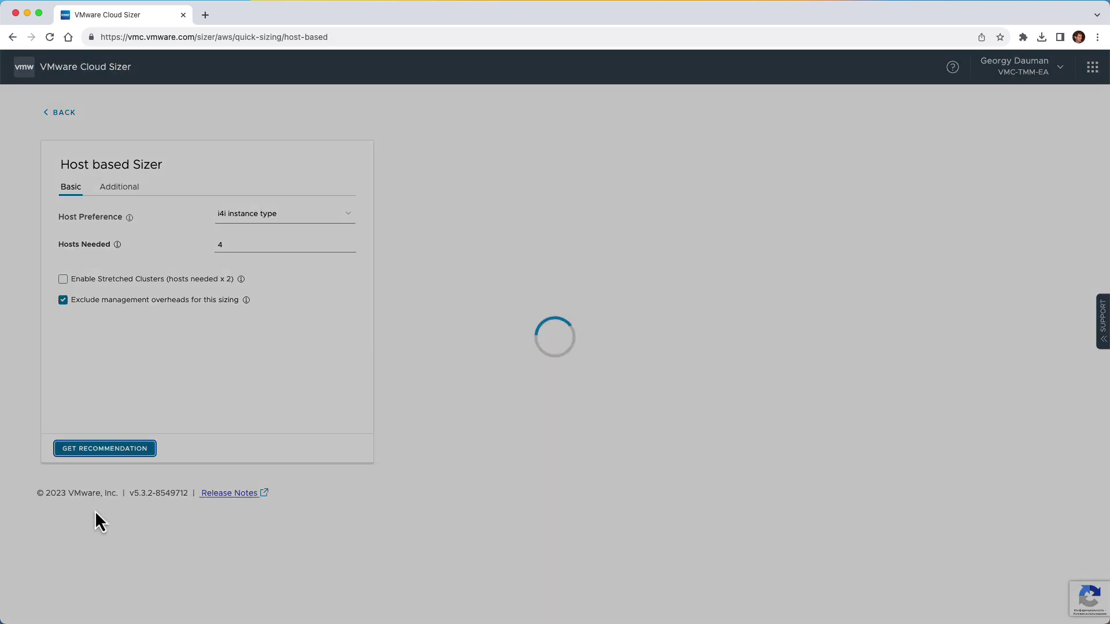
pyautogui.scroll(-3, 93, 563)
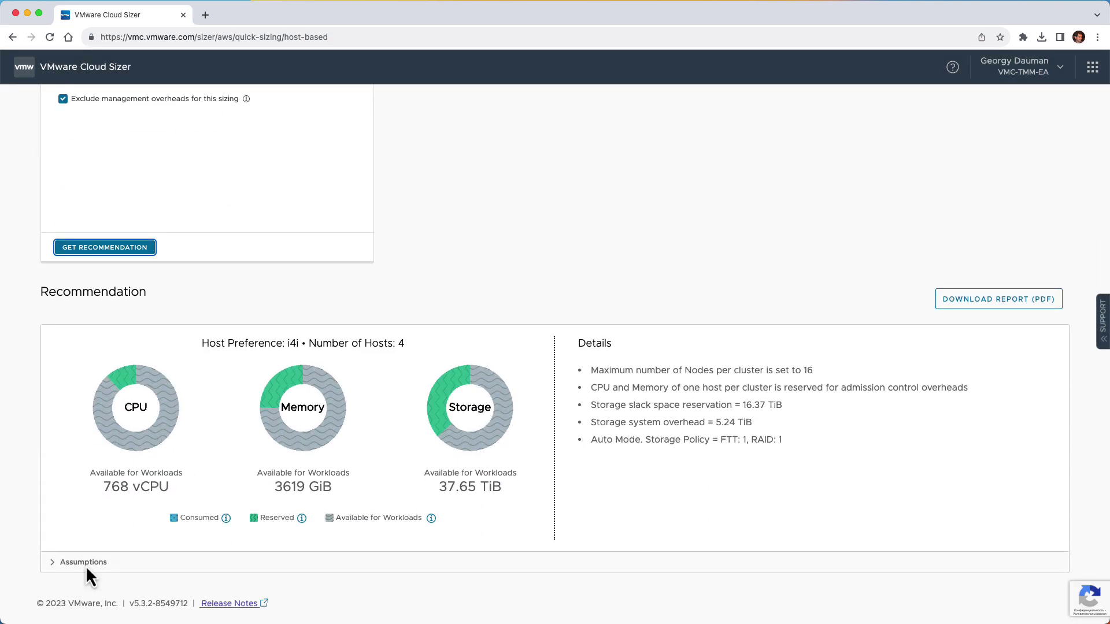
pyautogui.click(87, 565)
pyautogui.scroll(-2, 86, 566)
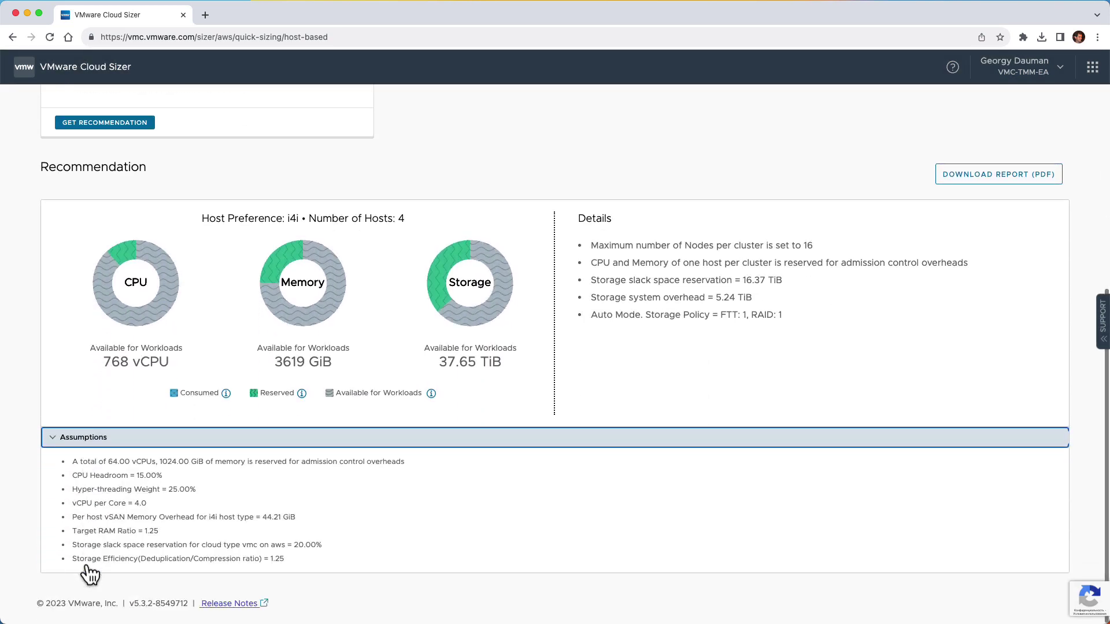
# Download the host-based sizing report as a PDF to the Downloads folder and read through it.
pyautogui.click(1000, 174)
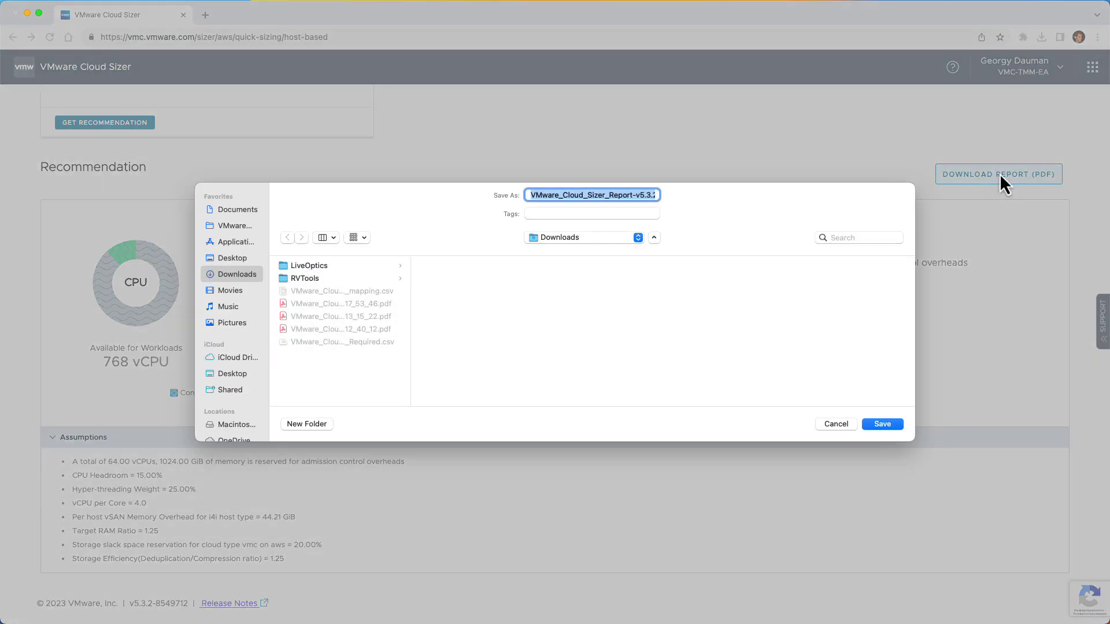
pyautogui.click(882, 423)
pyautogui.scroll(-10, 882, 423)
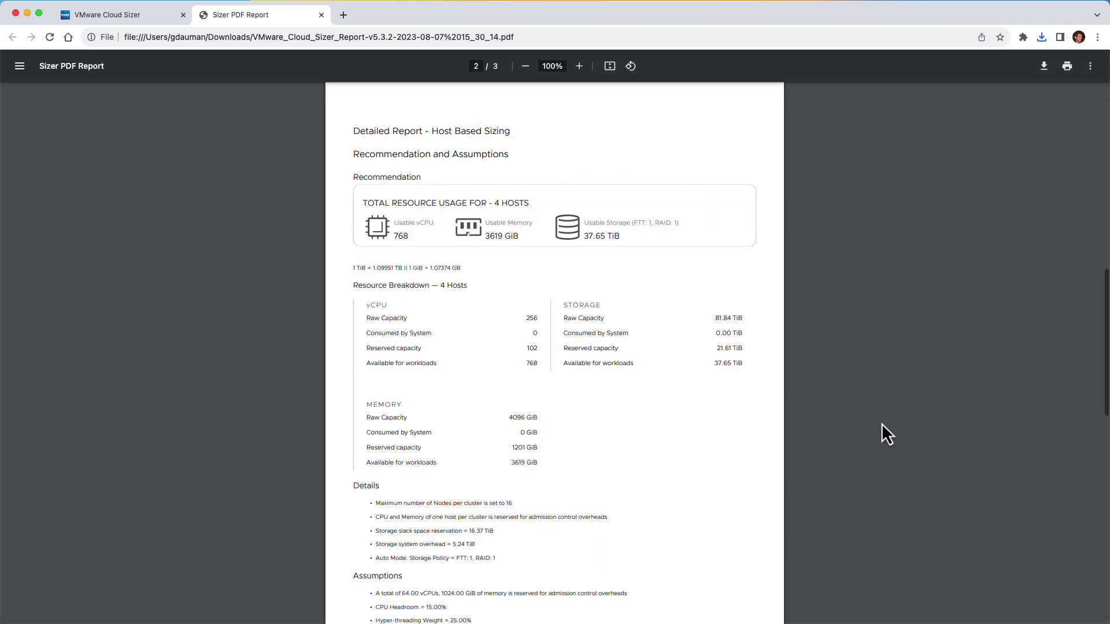
pyautogui.scroll(-12, 882, 423)
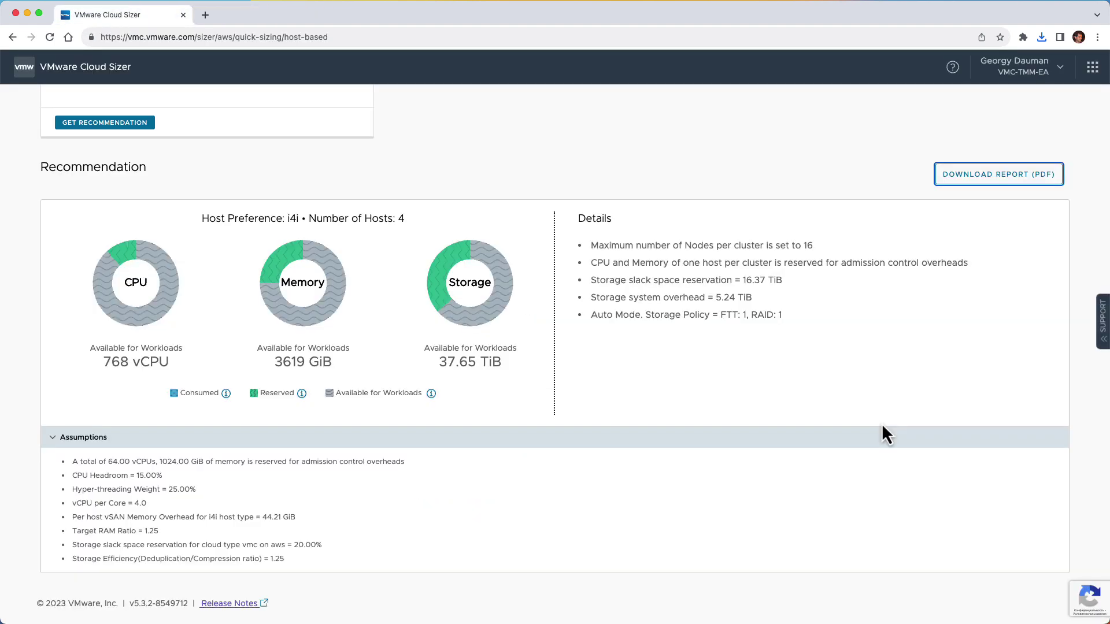